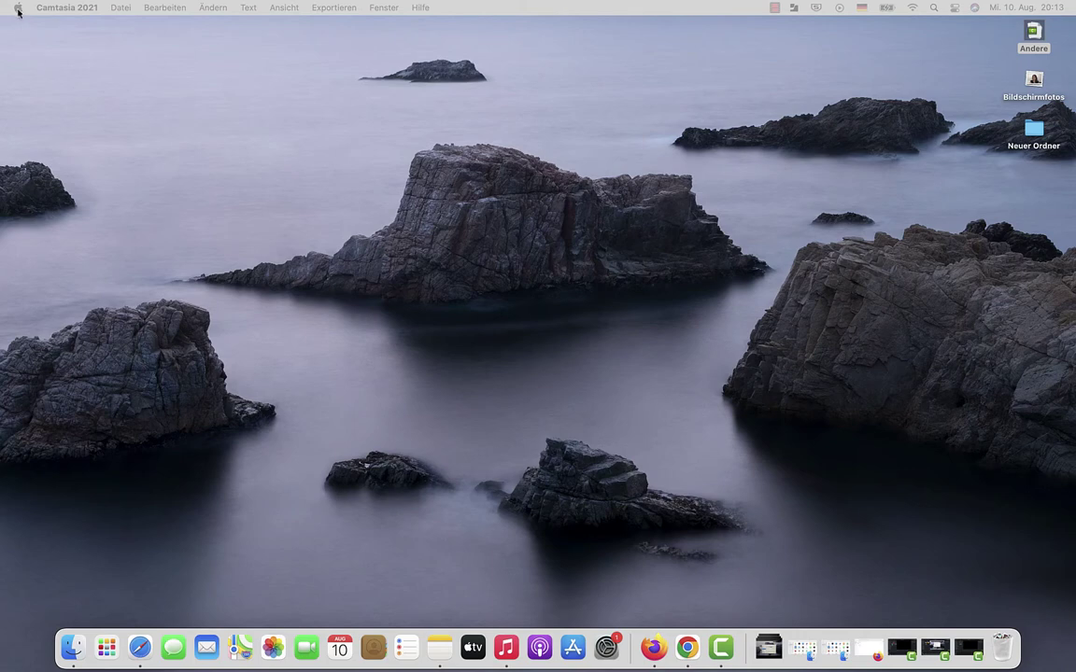
Step: Open the Bedienungshilfen settings within the Mac's Systemeinstellungen
{"action": "left_click", "coordinate": [17, 8]}
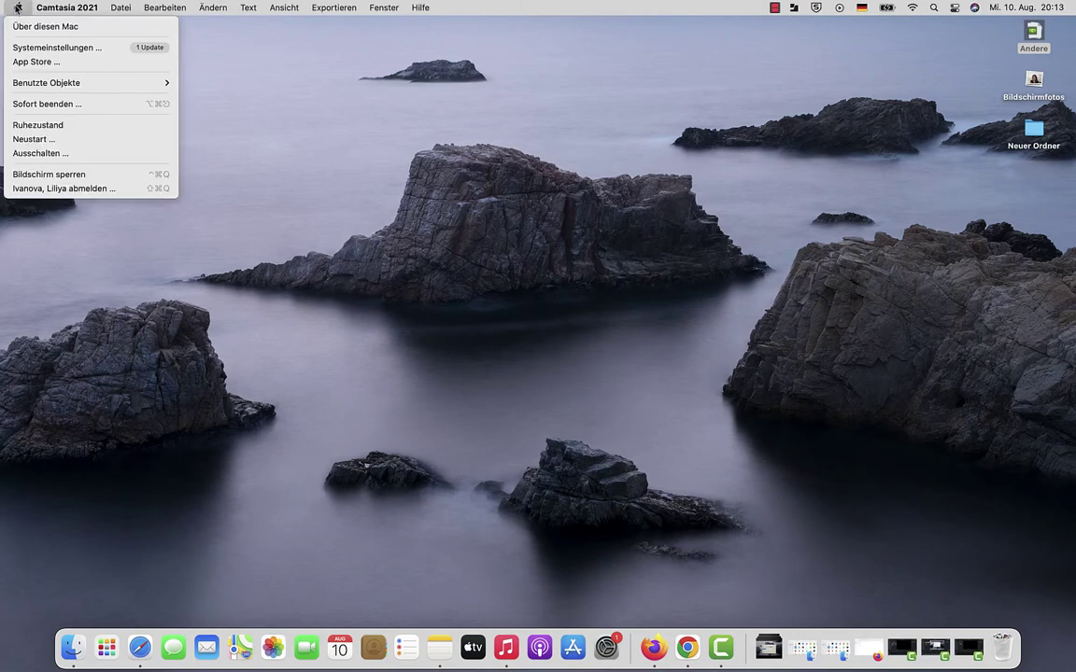
{"action": "left_click", "coordinate": [42, 47]}
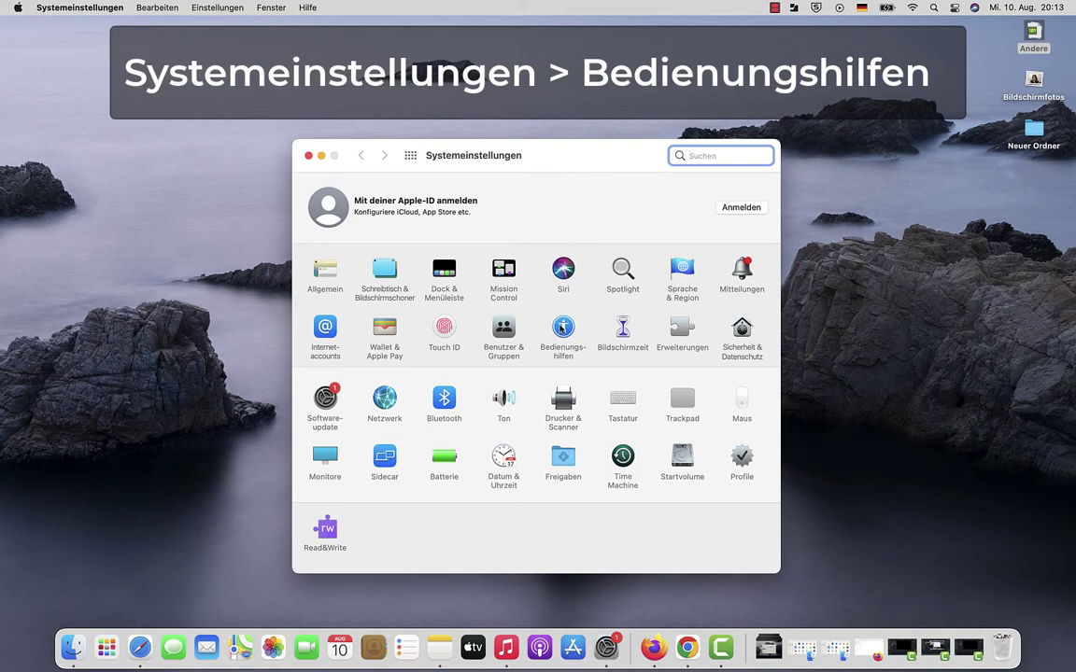
{"action": "left_click", "coordinate": [562, 327]}
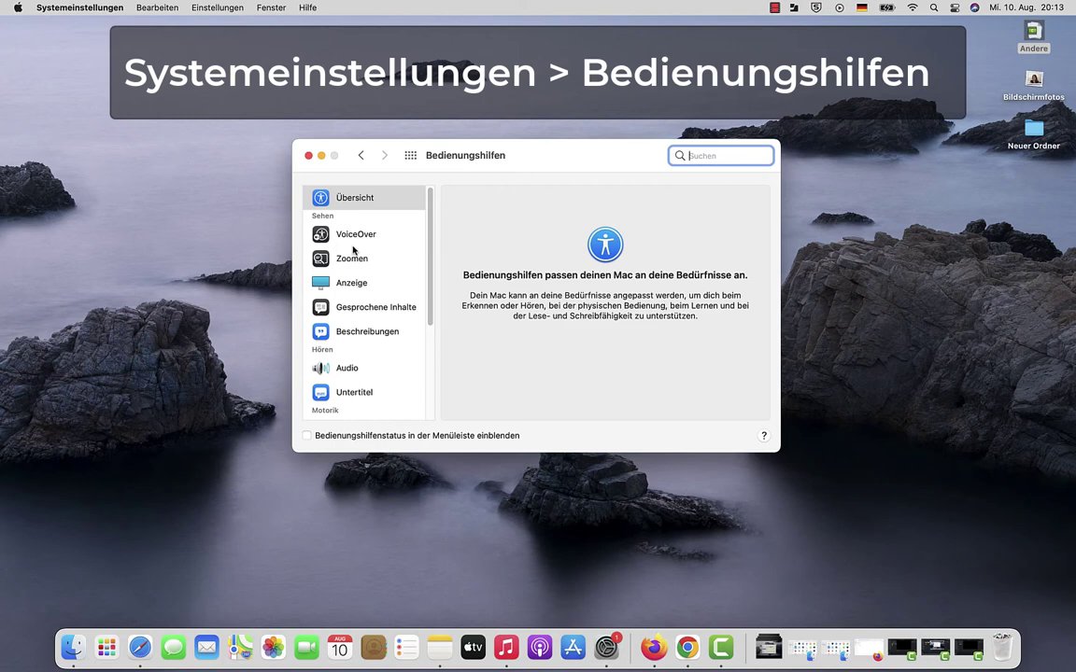
Step: Look through the list of accessibility features and display the VoiceOver settings
{"action": "scroll", "coordinate": [353, 250], "scroll_direction": "down", "scroll_amount": 4}
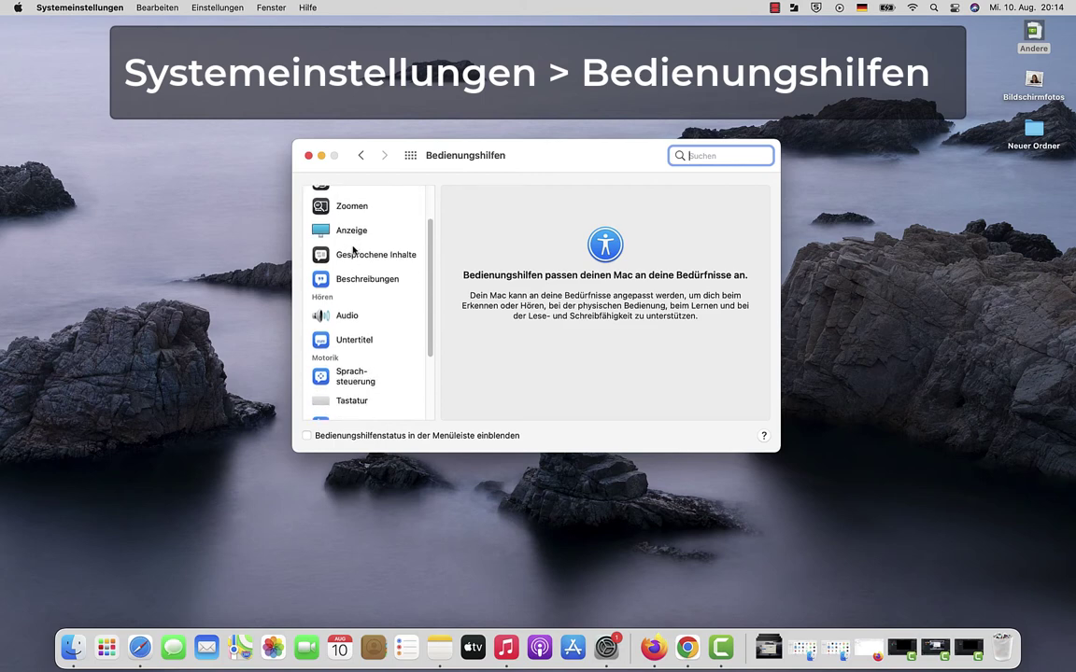
{"action": "scroll", "coordinate": [353, 250], "scroll_direction": "down", "scroll_amount": 3}
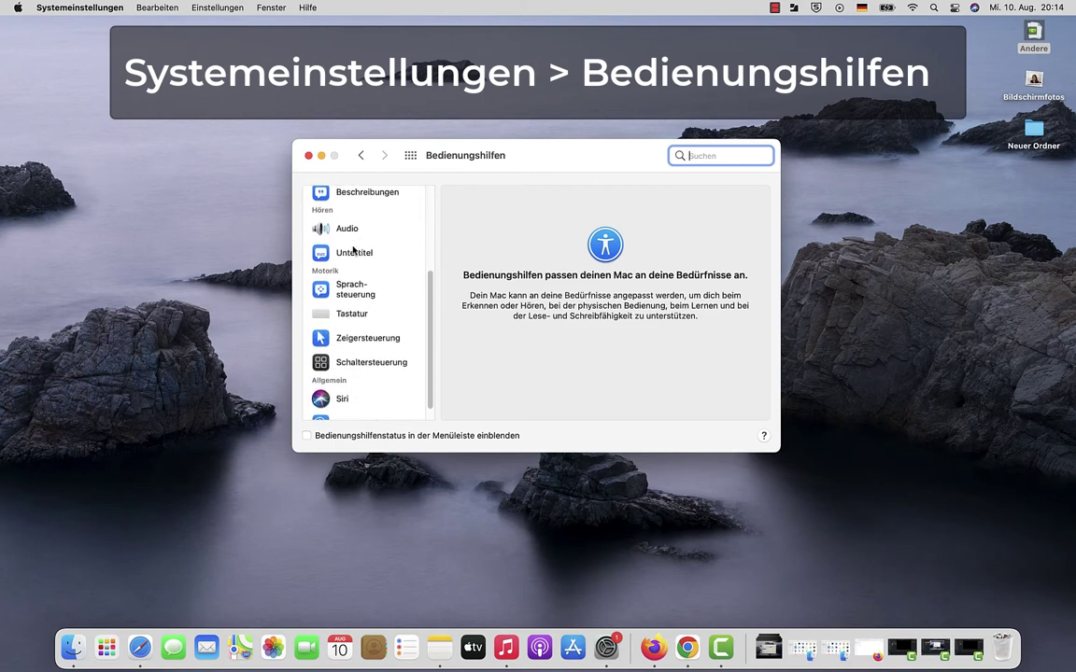
{"action": "scroll", "coordinate": [353, 249], "scroll_direction": "down", "scroll_amount": 1}
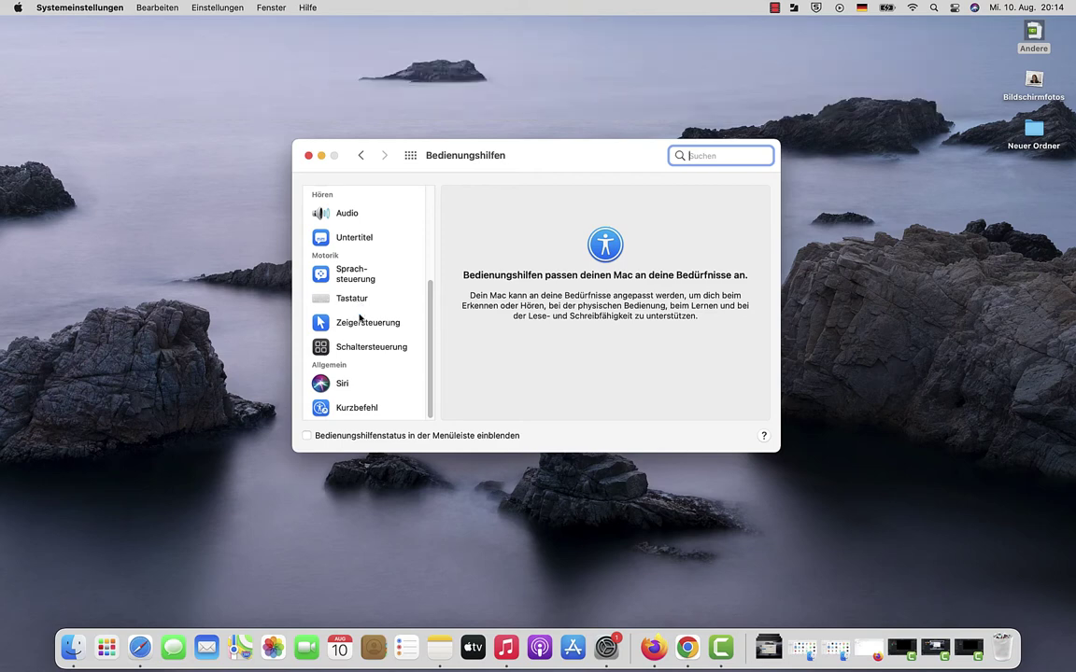
{"action": "scroll", "coordinate": [355, 313], "scroll_direction": "up", "scroll_amount": 2}
{"action": "scroll", "coordinate": [359, 318], "scroll_direction": "up", "scroll_amount": 5}
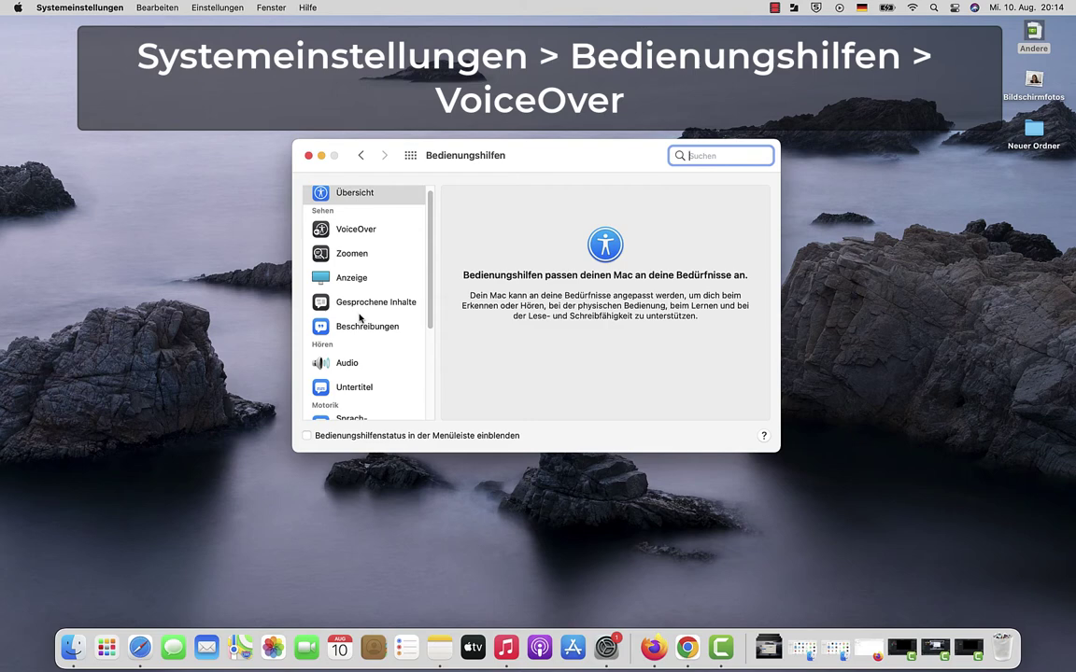
{"action": "scroll", "coordinate": [359, 319], "scroll_direction": "up", "scroll_amount": 1}
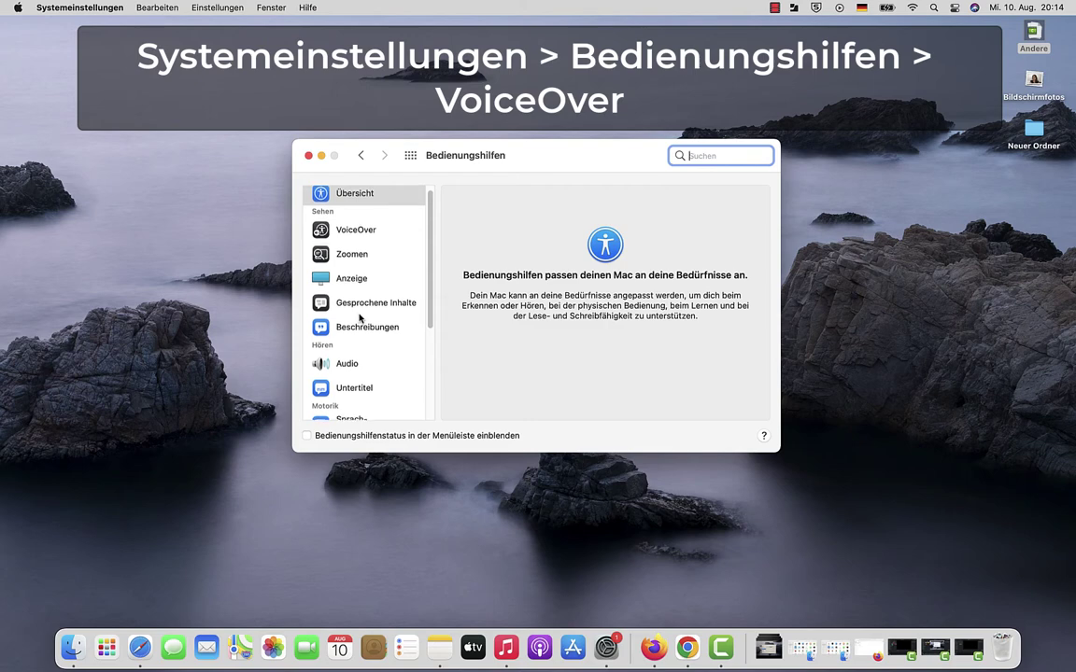
{"action": "left_click", "coordinate": [370, 239]}
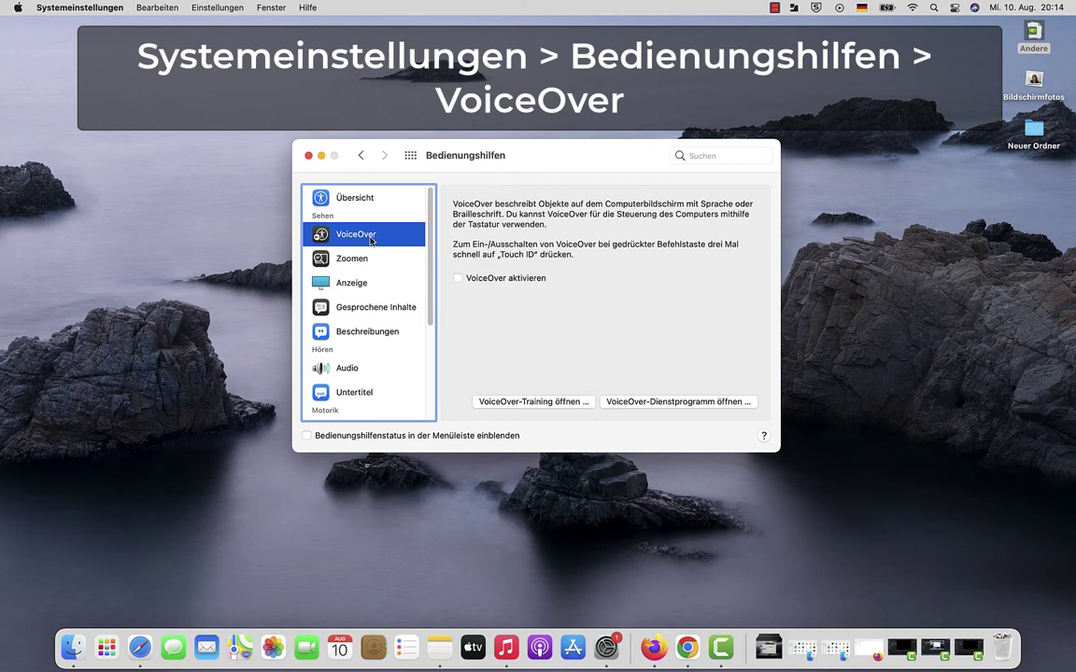
Step: Activate VoiceOver, agree to use it in the welcome dialog, and dismiss its caption display
{"action": "left_click", "coordinate": [457, 278]}
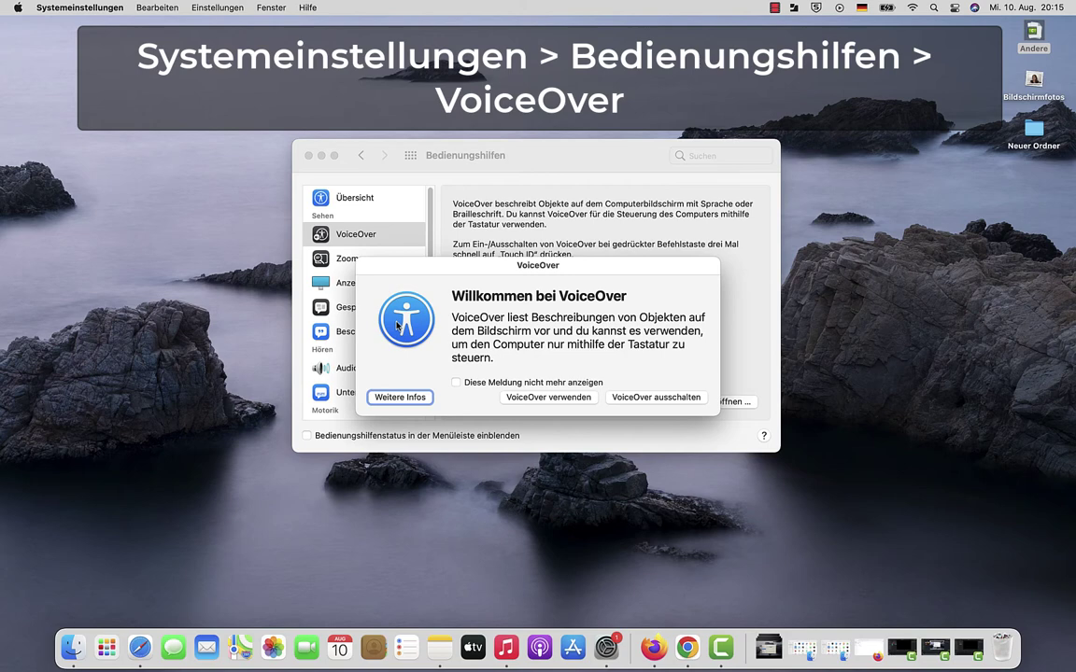
{"action": "left_click", "coordinate": [543, 398]}
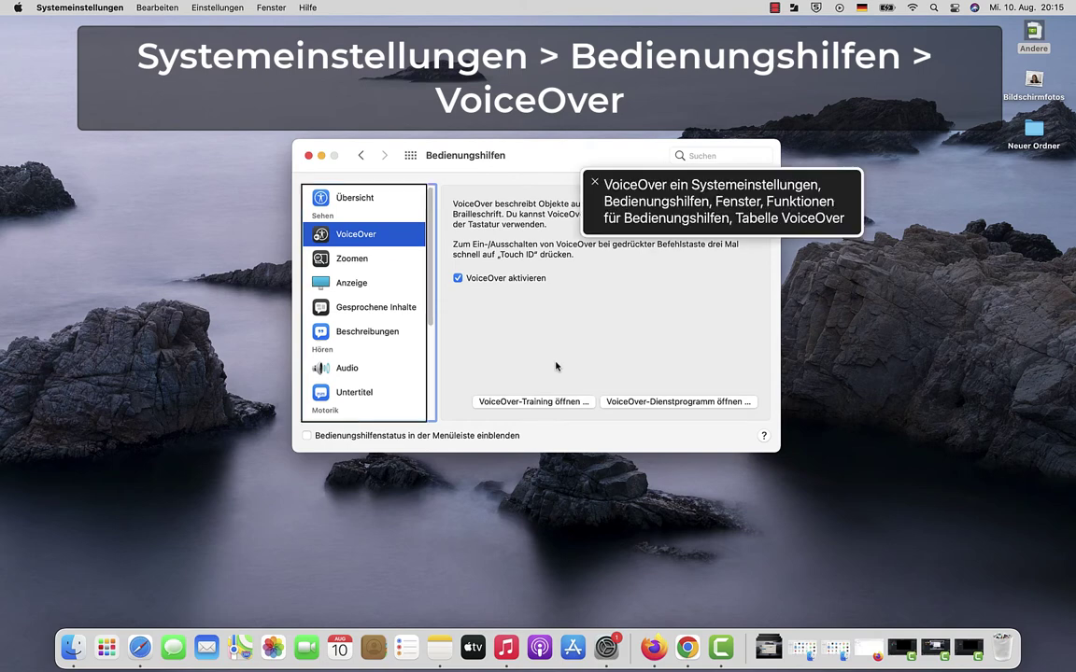
{"action": "left_click", "coordinate": [594, 184]}
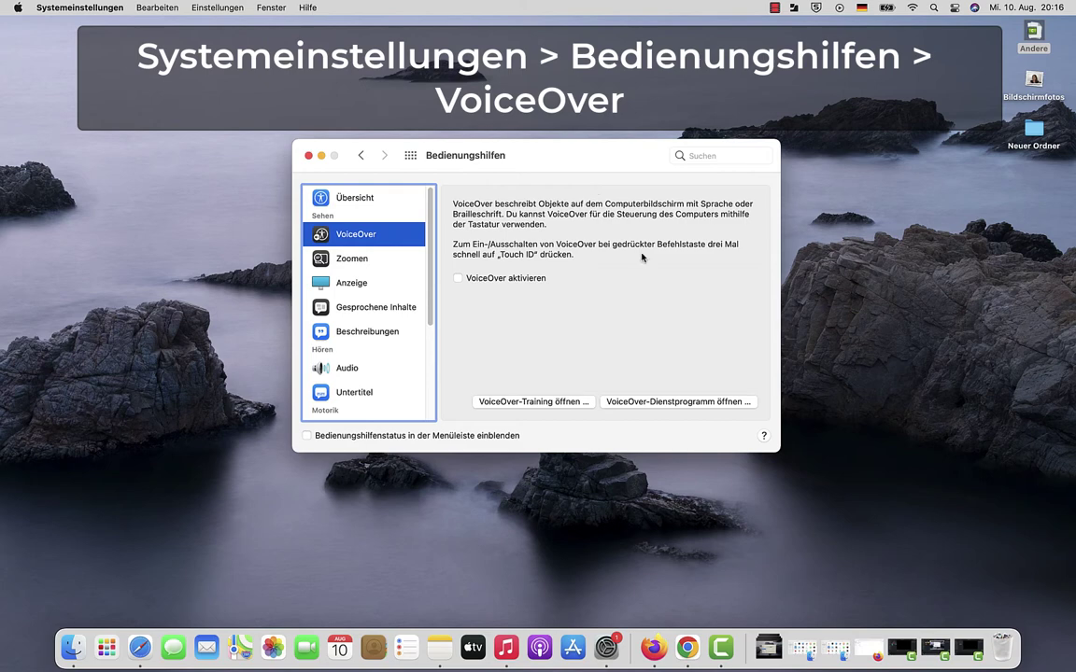
Step: Open the VoiceOver training, then show the Sprachausgabe voice settings in the VoiceOver-Dienstprogramm
{"action": "left_click", "coordinate": [548, 403]}
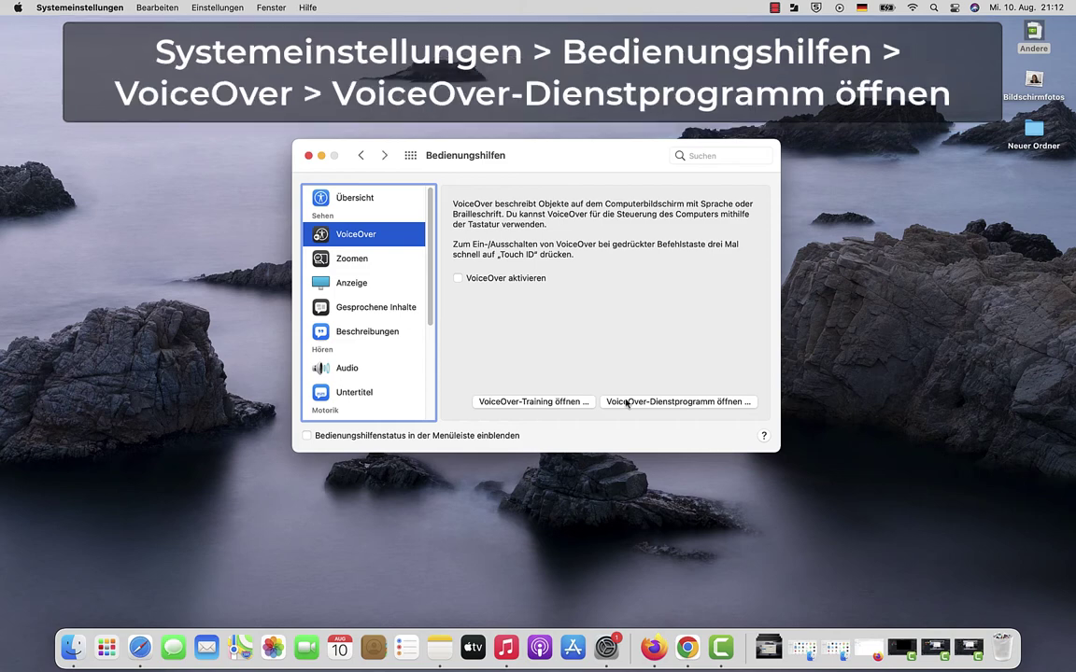
{"action": "left_click", "coordinate": [626, 402]}
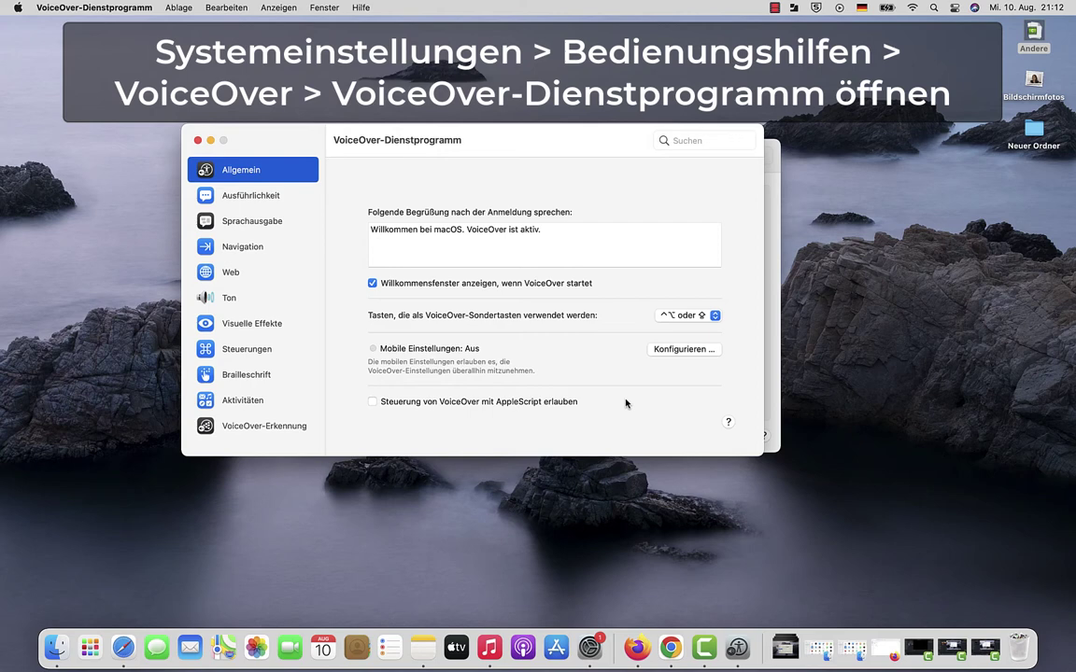
{"action": "left_click", "coordinate": [269, 226]}
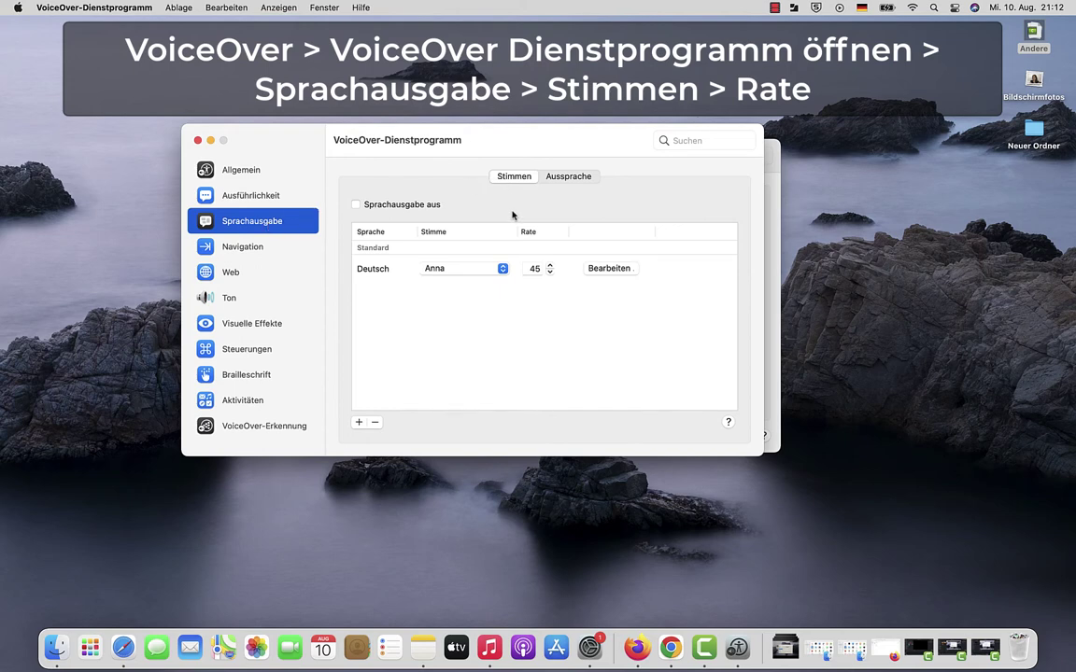
Step: Try a faster speech rate for the German voice Anna
{"action": "left_click", "coordinate": [549, 265]}
{"action": "left_click", "coordinate": [549, 265]}
{"action": "left_click", "coordinate": [549, 265]}
{"action": "left_click", "coordinate": [550, 266]}
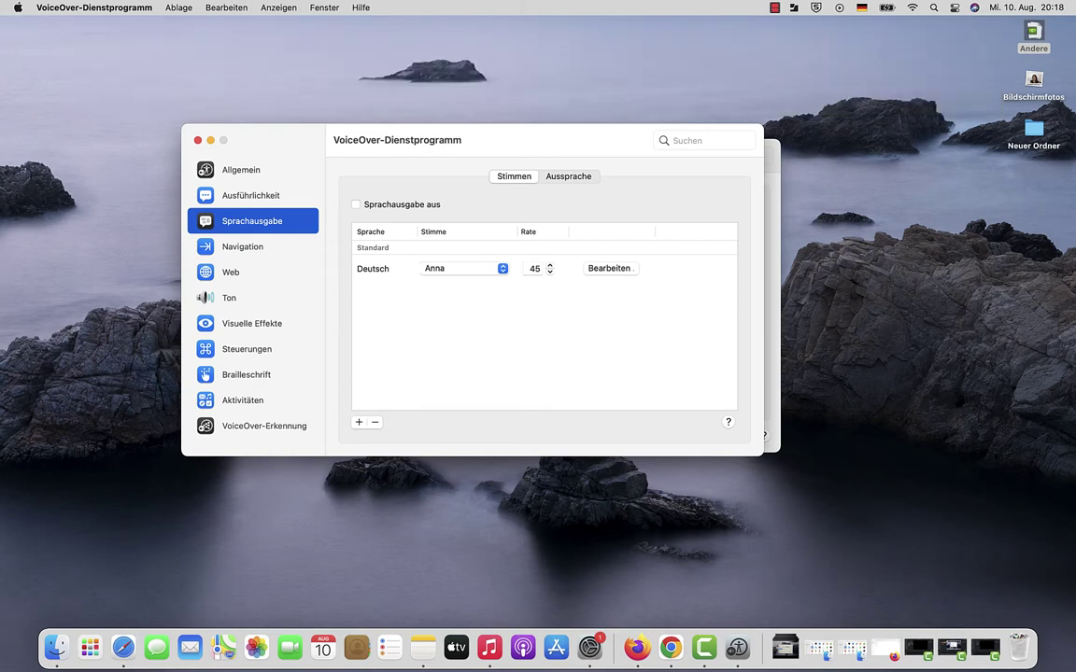
Step: Show the Ausführlichkeit settings for speech output and examine the available default verbosity levels
{"action": "left_click", "coordinate": [269, 196]}
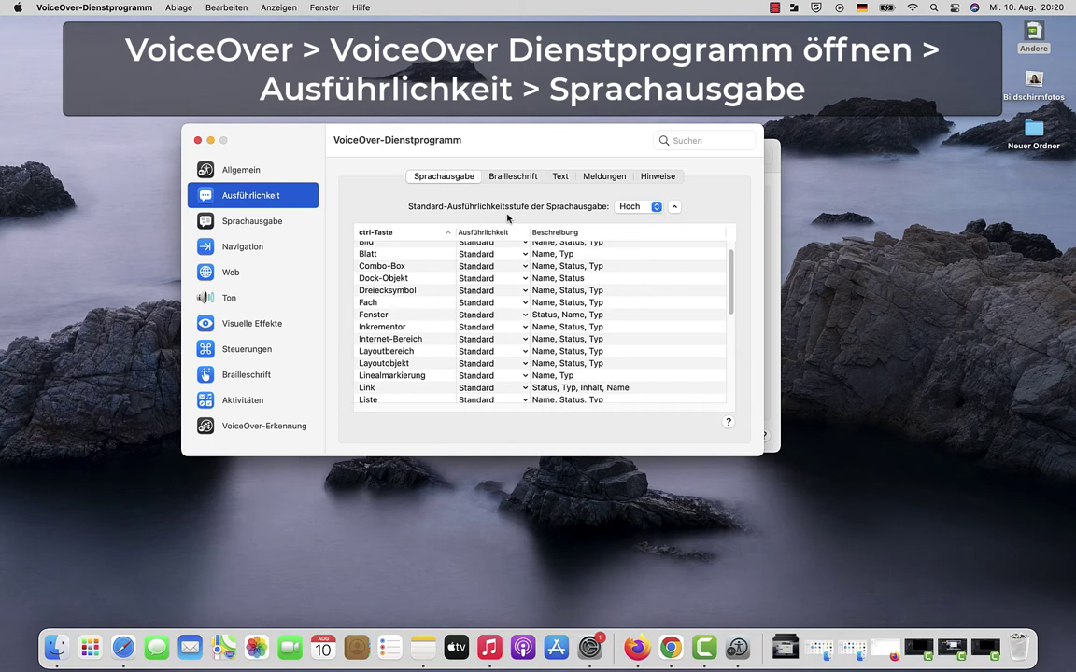
{"action": "left_click", "coordinate": [654, 207]}
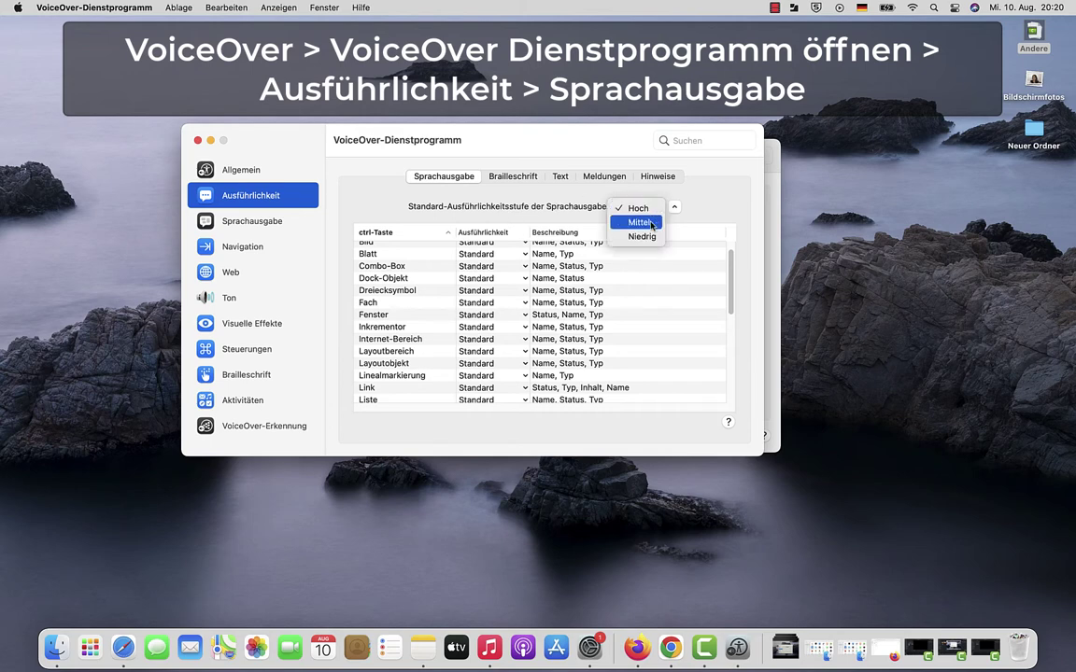
{"action": "left_click", "coordinate": [718, 206]}
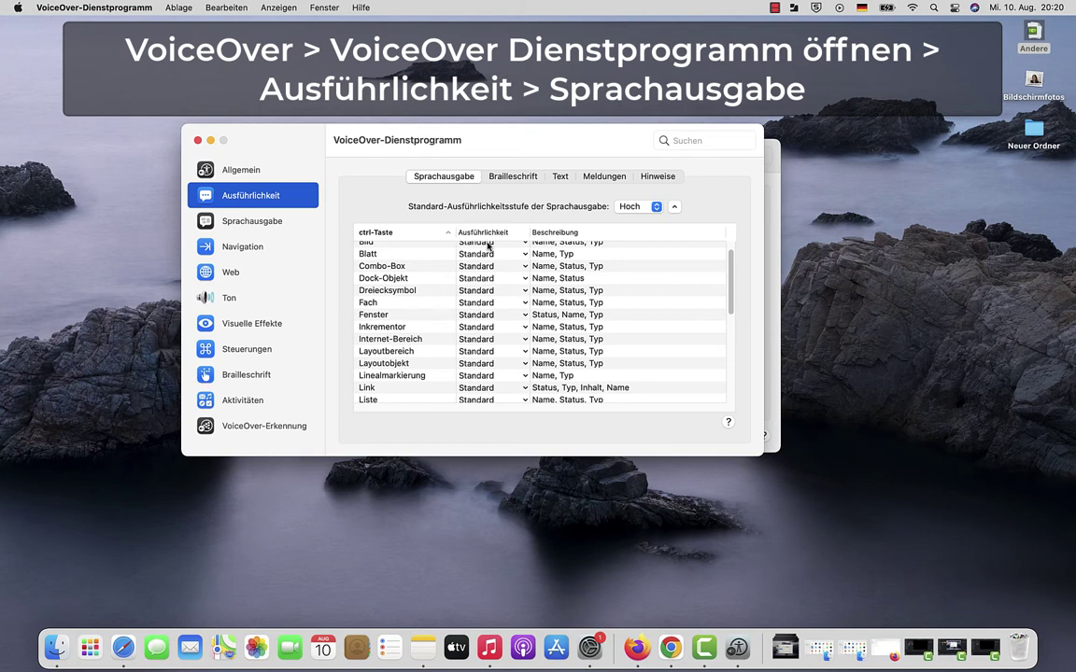
Step: Set the speech verbosity of the Bild element to Gering
{"action": "scroll", "coordinate": [434, 327], "scroll_direction": "up", "scroll_amount": 2}
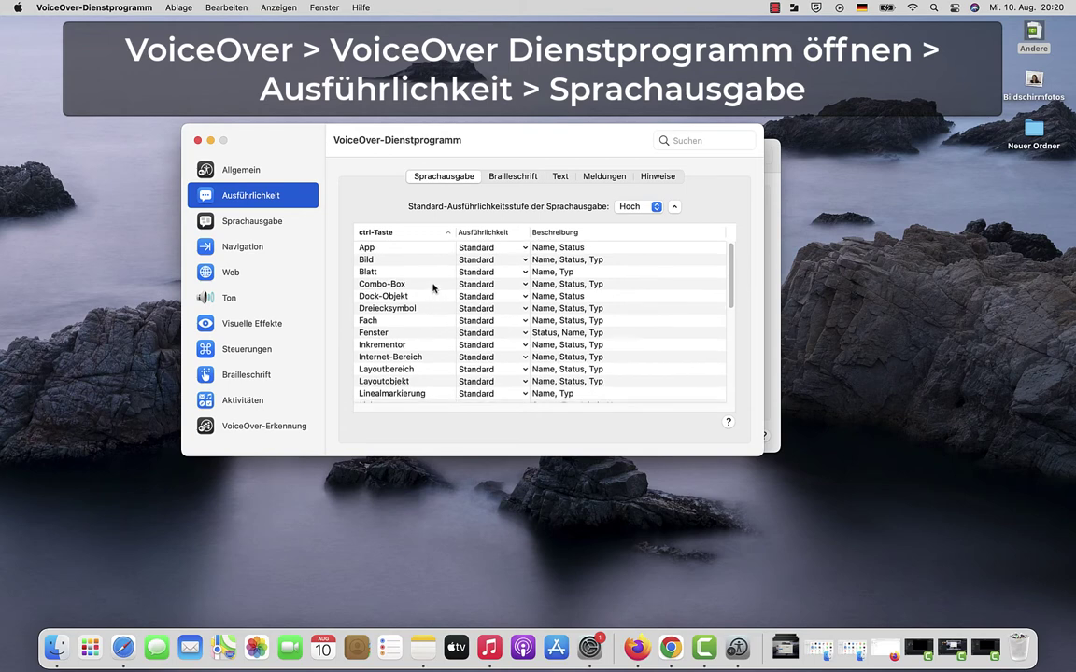
{"action": "left_click", "coordinate": [407, 259]}
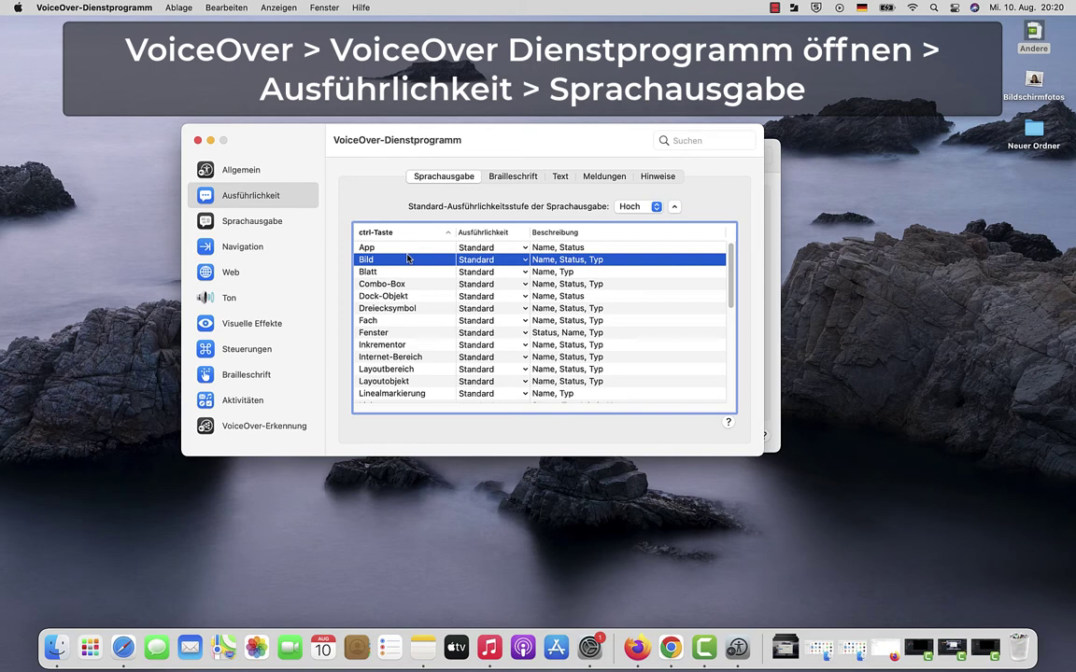
{"action": "left_click", "coordinate": [524, 260]}
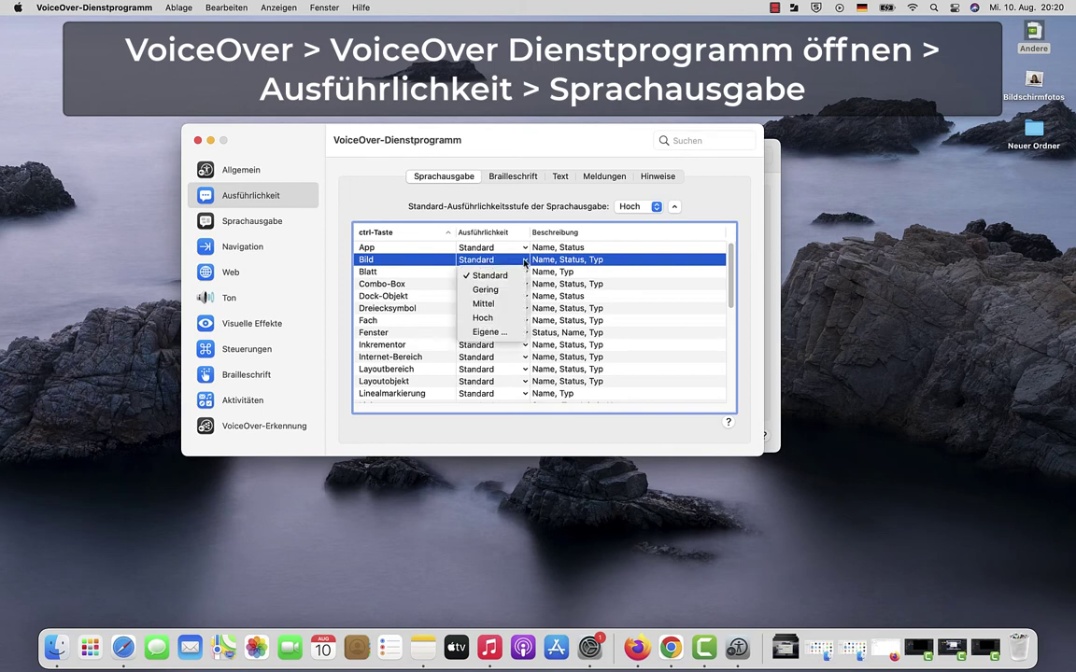
{"action": "left_click", "coordinate": [496, 291]}
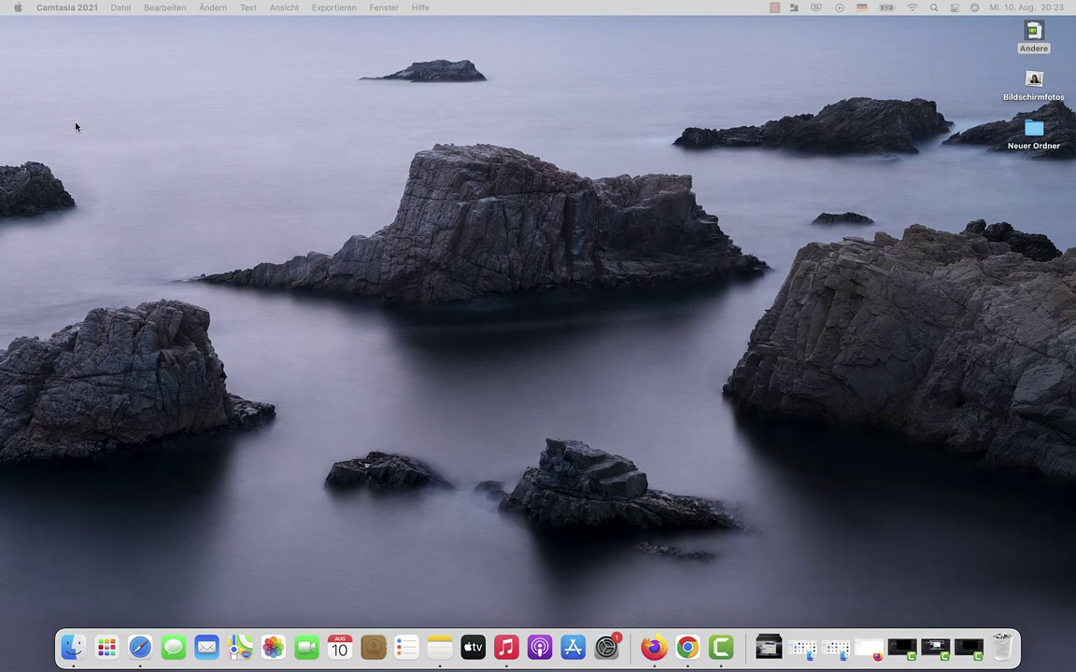
Step: Show the Sprachsteuerung settings under Bedienungshilfen in Systemeinstellungen
{"action": "left_click", "coordinate": [16, 10]}
{"action": "left_click", "coordinate": [28, 44]}
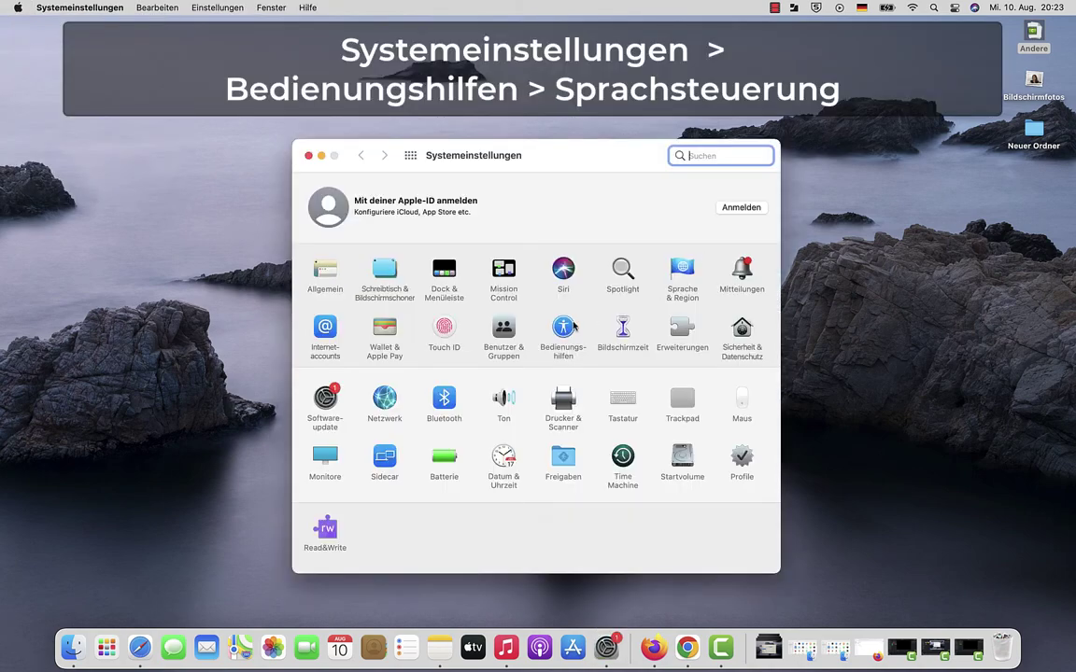
{"action": "left_click", "coordinate": [563, 328]}
{"action": "left_click", "coordinate": [359, 336]}
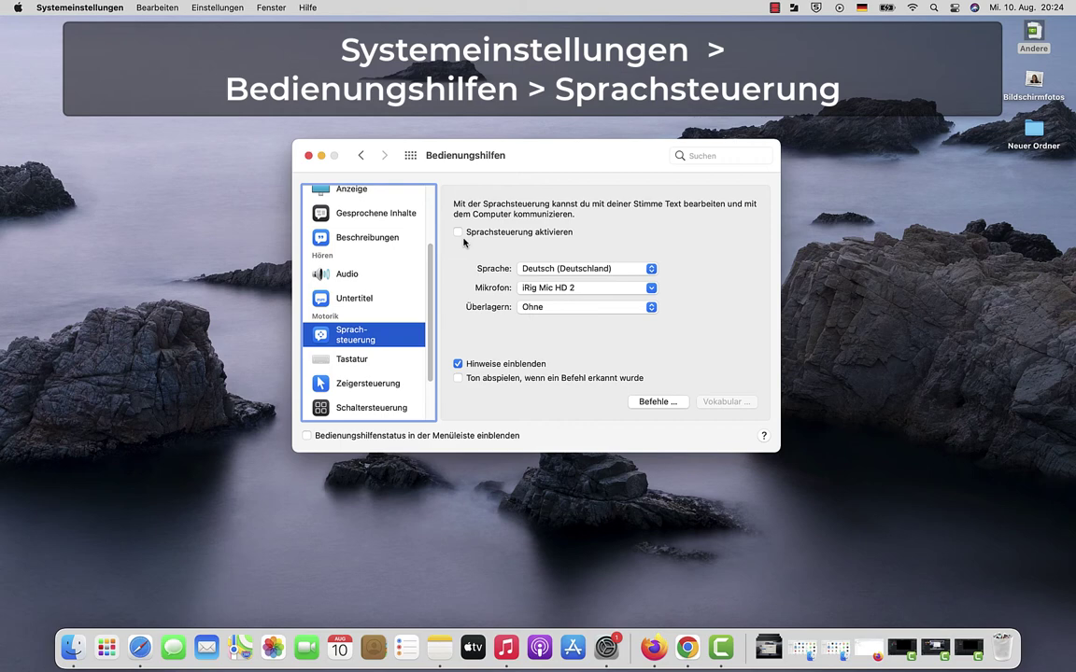
Step: Show the Siri accessibility options and open the full Siri system settings from there
{"action": "scroll", "coordinate": [397, 273], "scroll_direction": "down", "scroll_amount": 3}
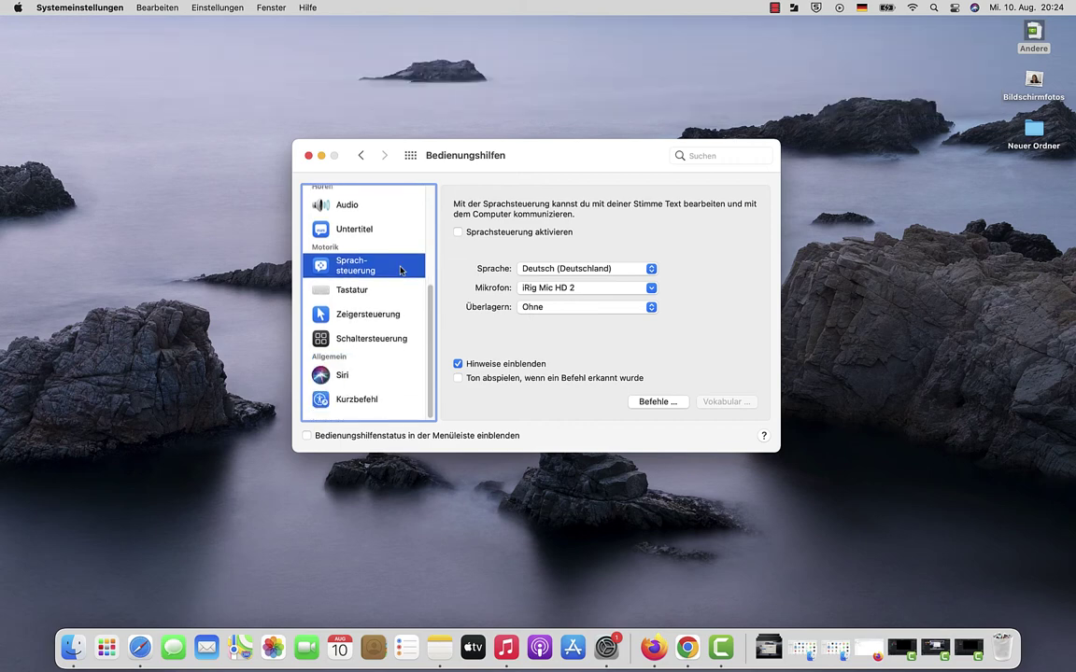
{"action": "left_click", "coordinate": [357, 385]}
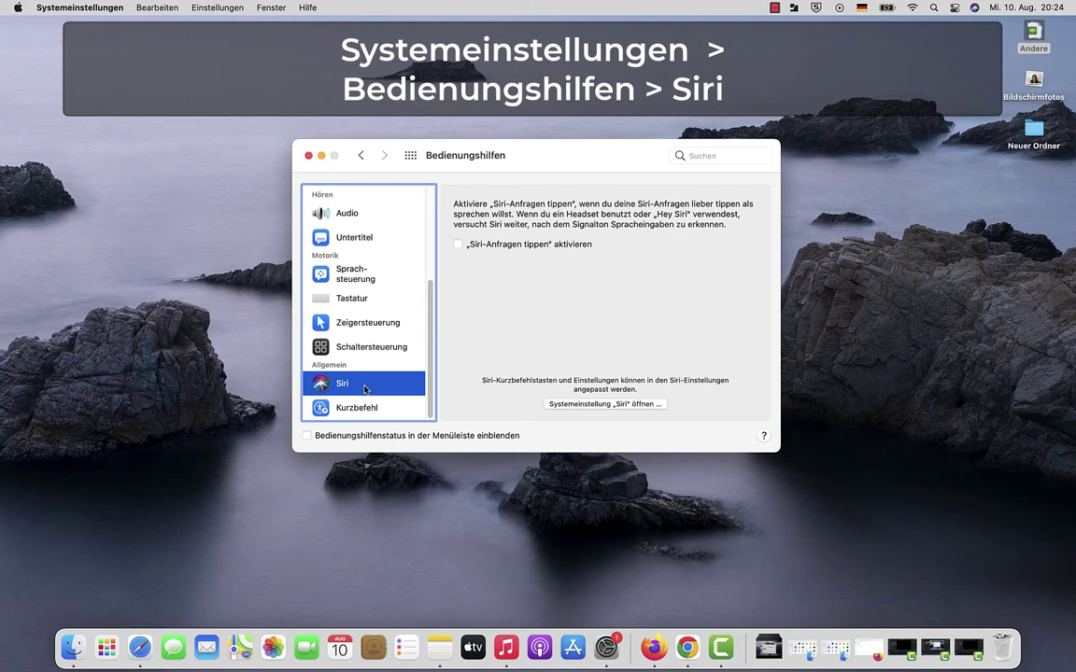
{"action": "left_click", "coordinate": [608, 405]}
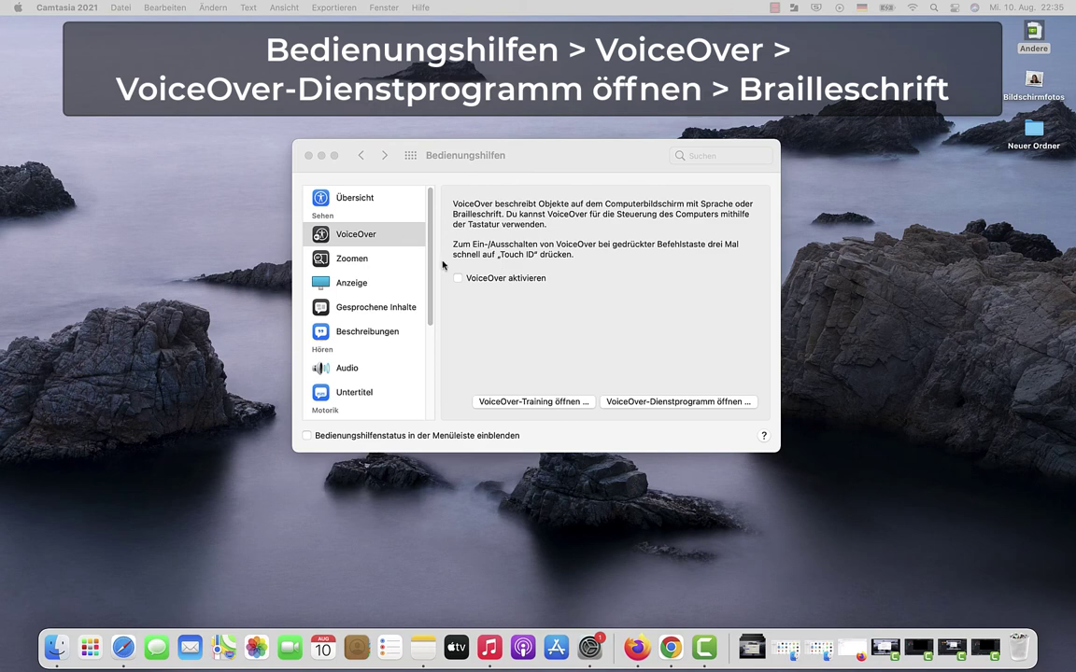
Step: Open the VoiceOver-Dienstprogramm and show its Brailleschrift settings
{"action": "left_click", "coordinate": [639, 401]}
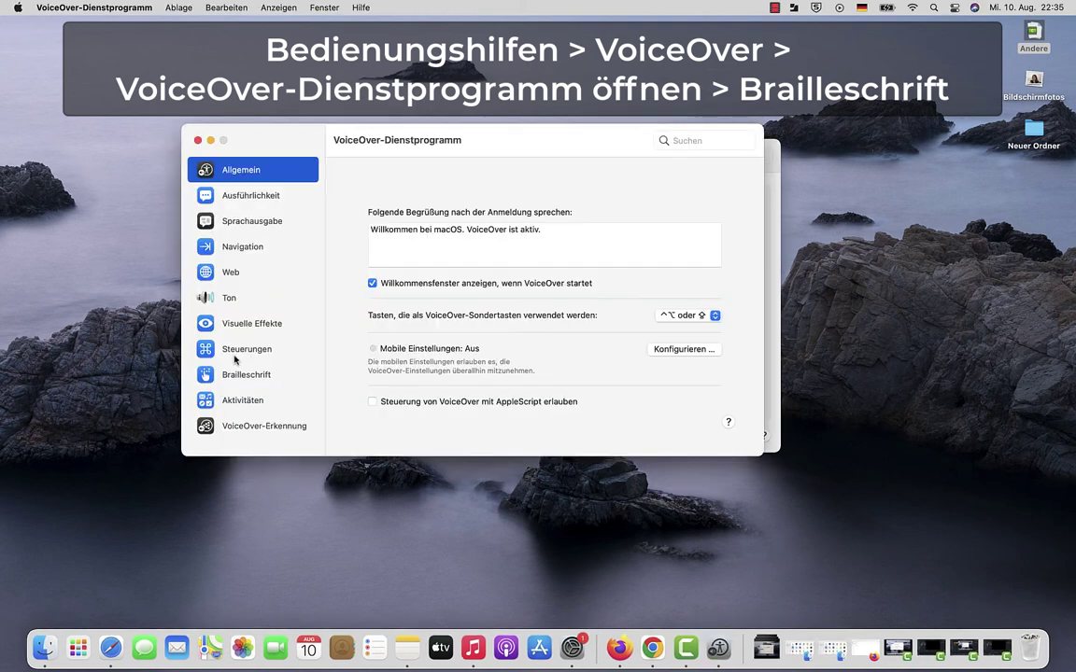
{"action": "left_click", "coordinate": [240, 376]}
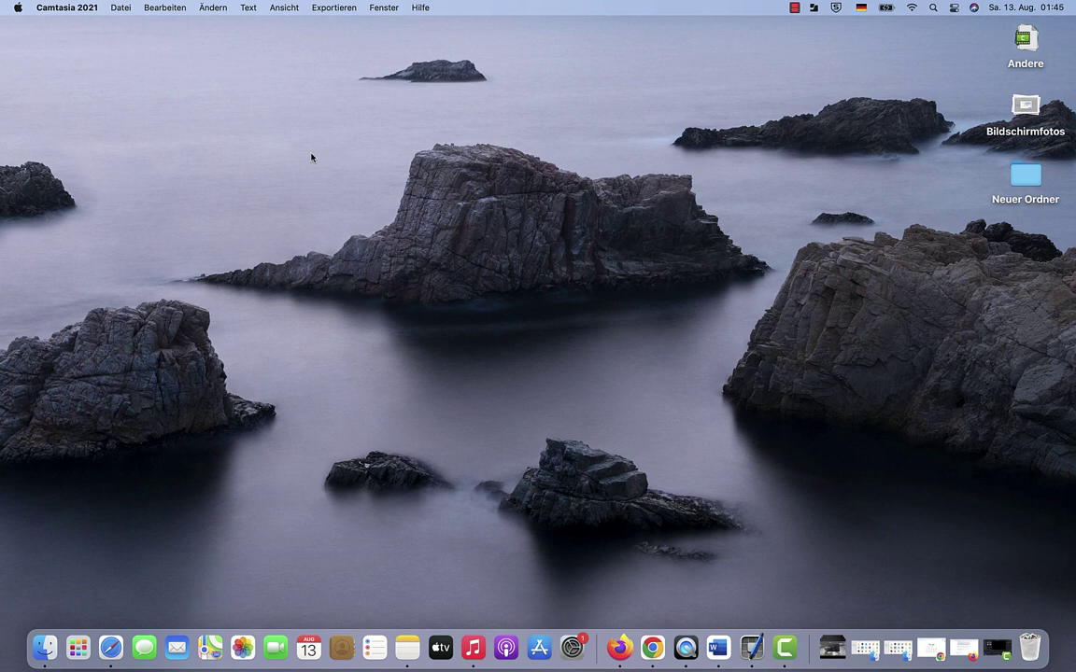
Step: Enable Audiobeschreibung wiedergeben (falls verfügbar) in the Beschreibungen settings under Bedienungshilfen in Systemeinstellungen
{"action": "left_click", "coordinate": [19, 10]}
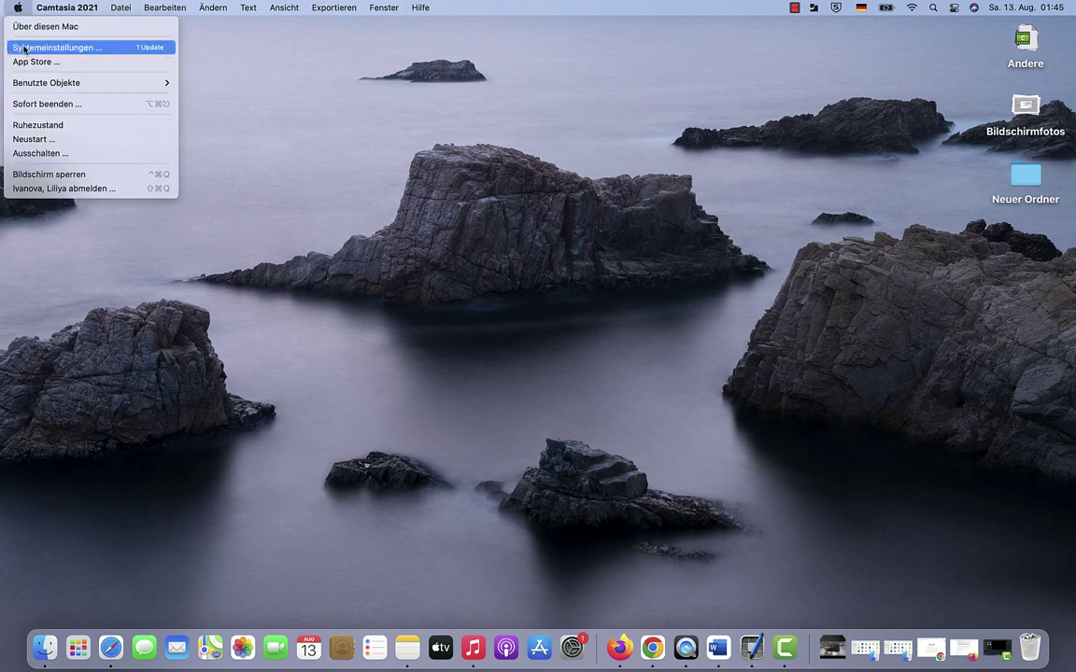
{"action": "left_click", "coordinate": [24, 47]}
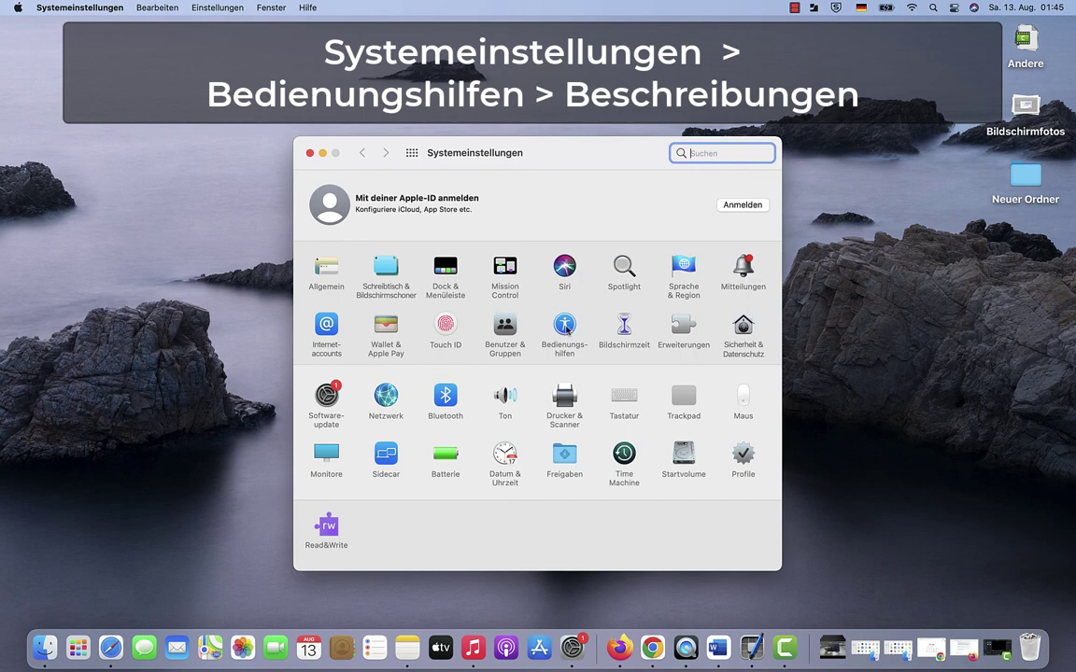
{"action": "left_click", "coordinate": [566, 325]}
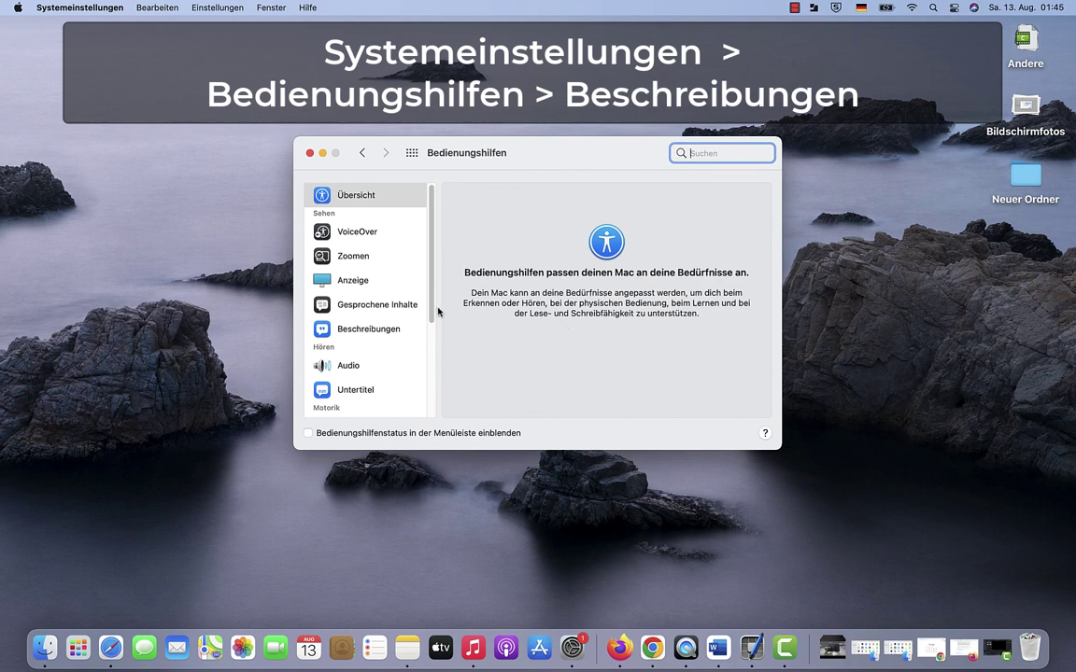
{"action": "left_click", "coordinate": [382, 330]}
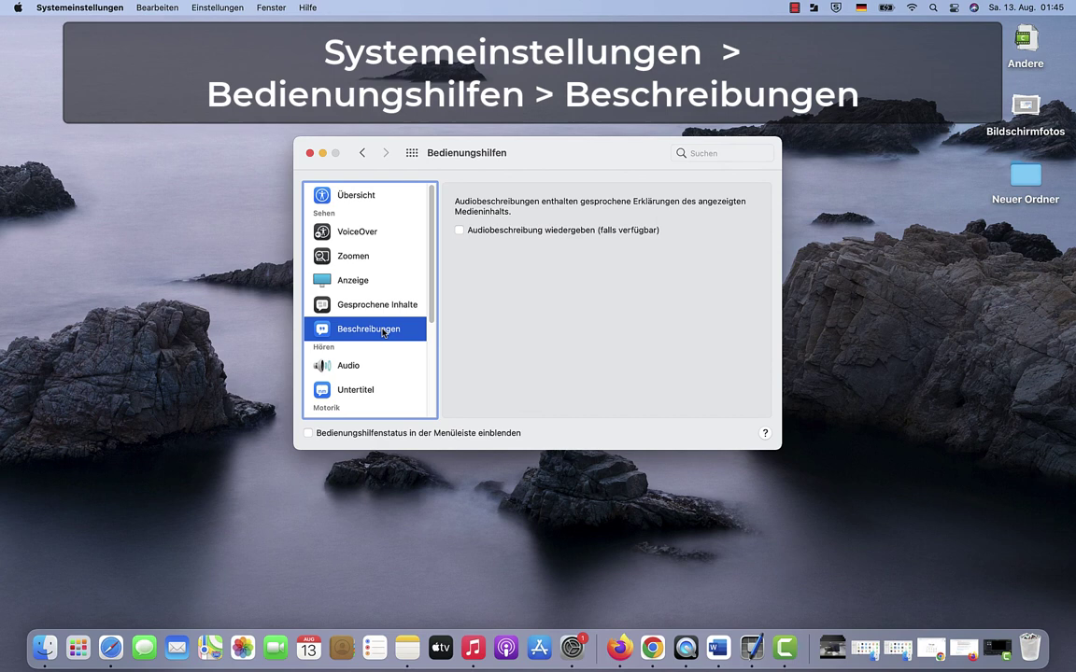
{"action": "left_click", "coordinate": [459, 230]}
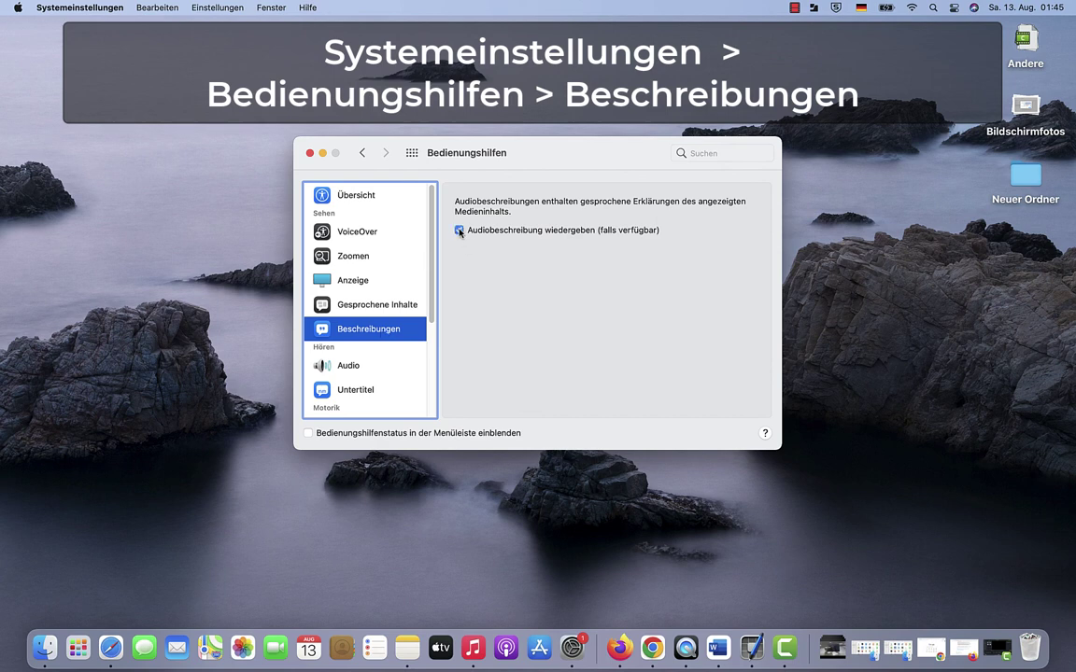